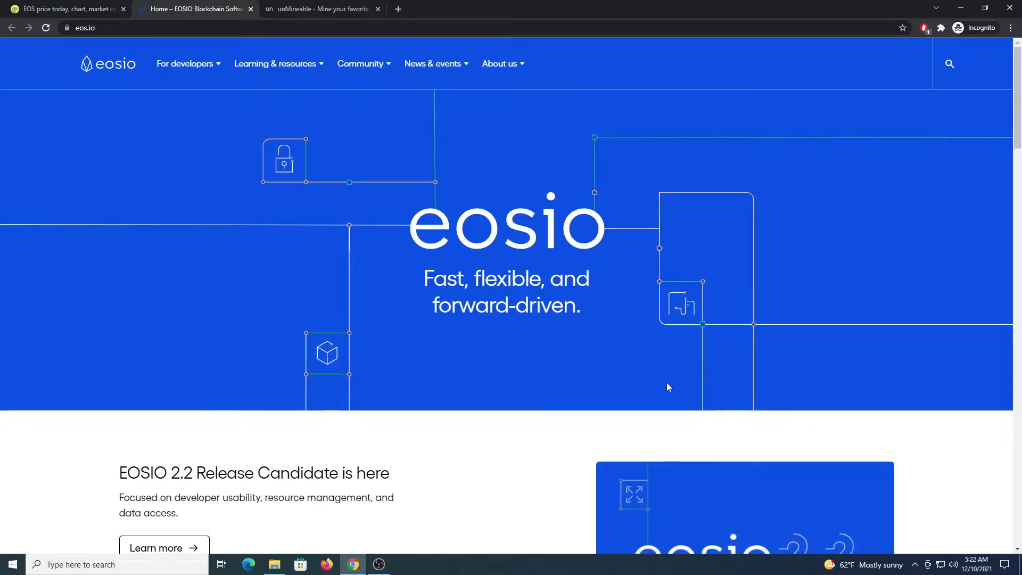
View the EOS price page on CoinGecko and bring up the unMineable miner download page
click(66, 9)
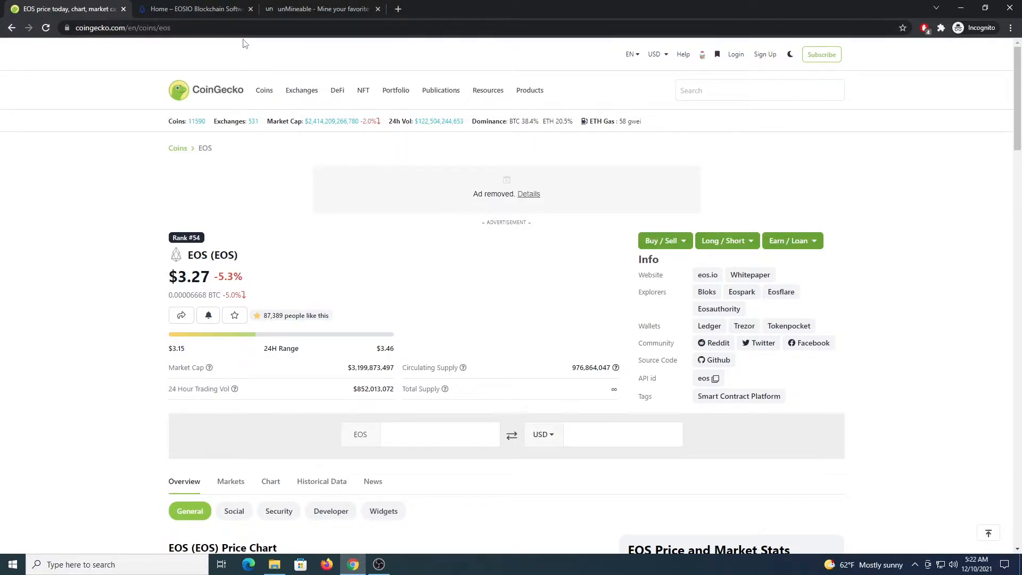
click(280, 8)
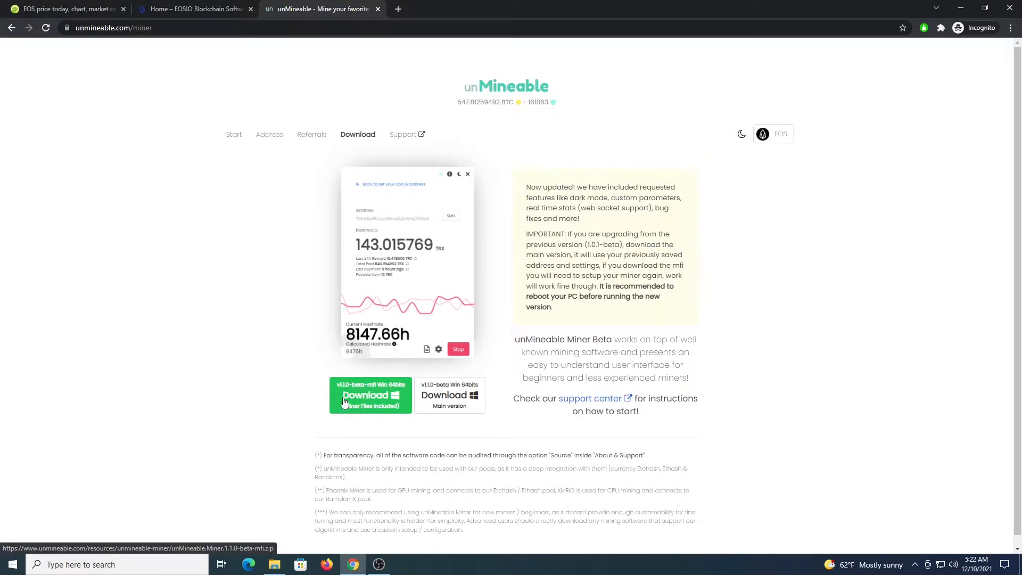
Search the computer for "windows" and open the Windows Security app
click(141, 565)
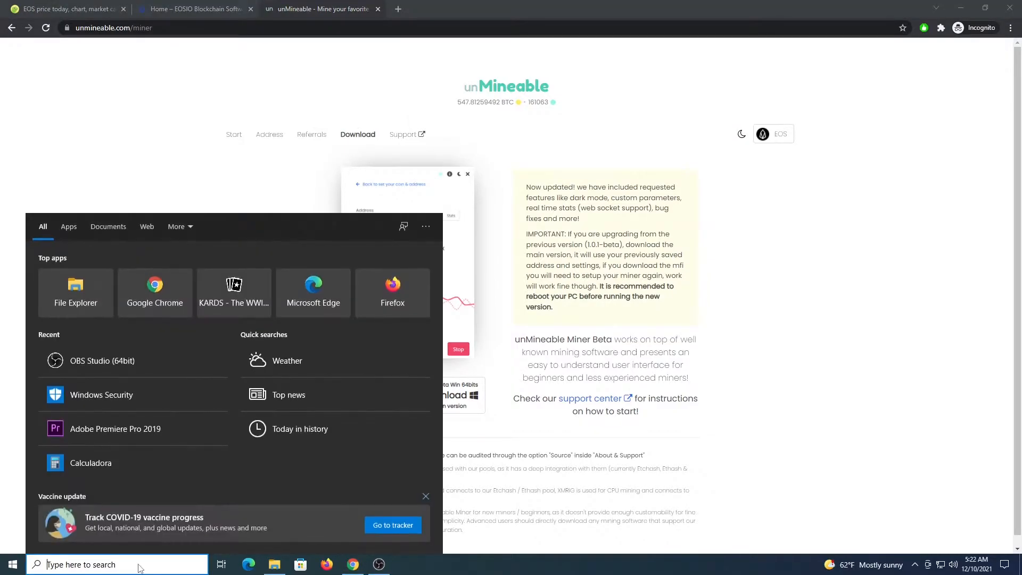
text(windows)
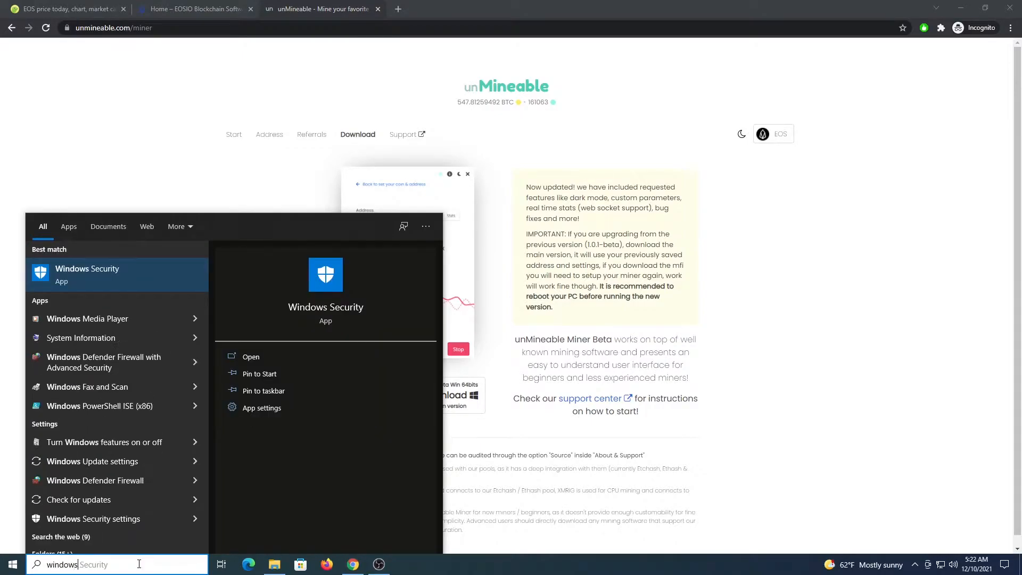
click(80, 271)
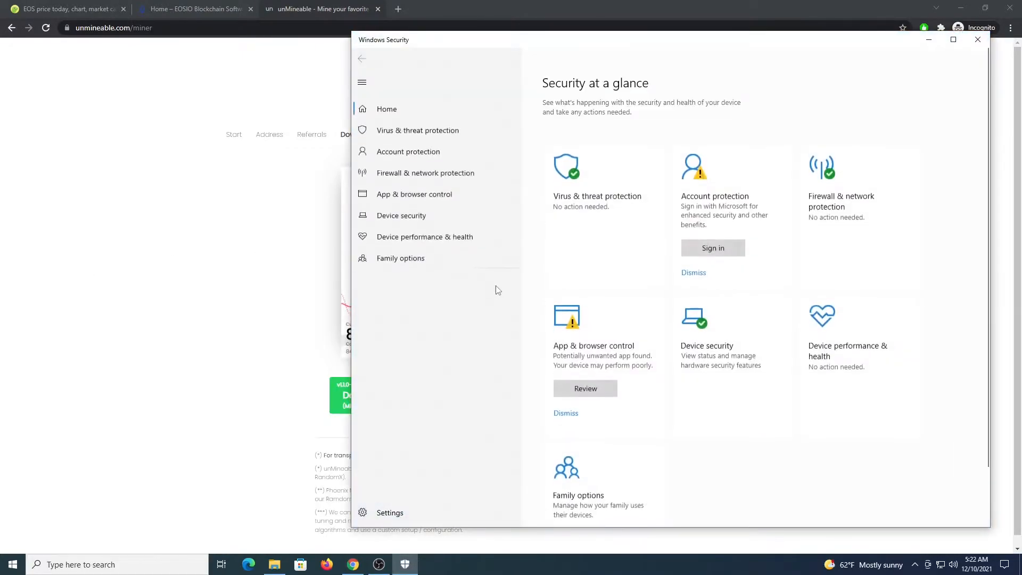
Open the management page of the Virus & threat protection settings and locate the Exclusions section
click(409, 129)
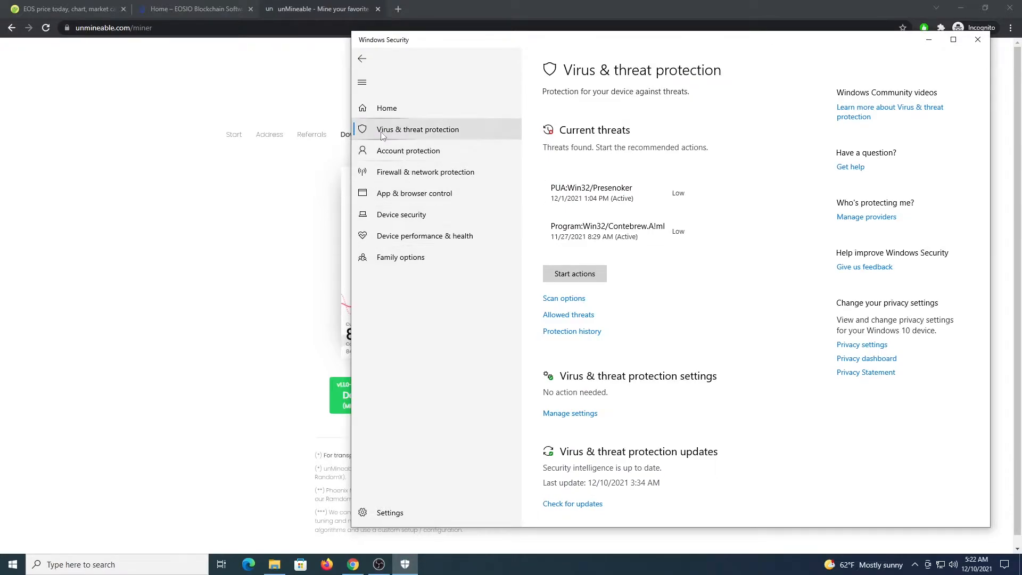
scroll(572, 349, down, 3)
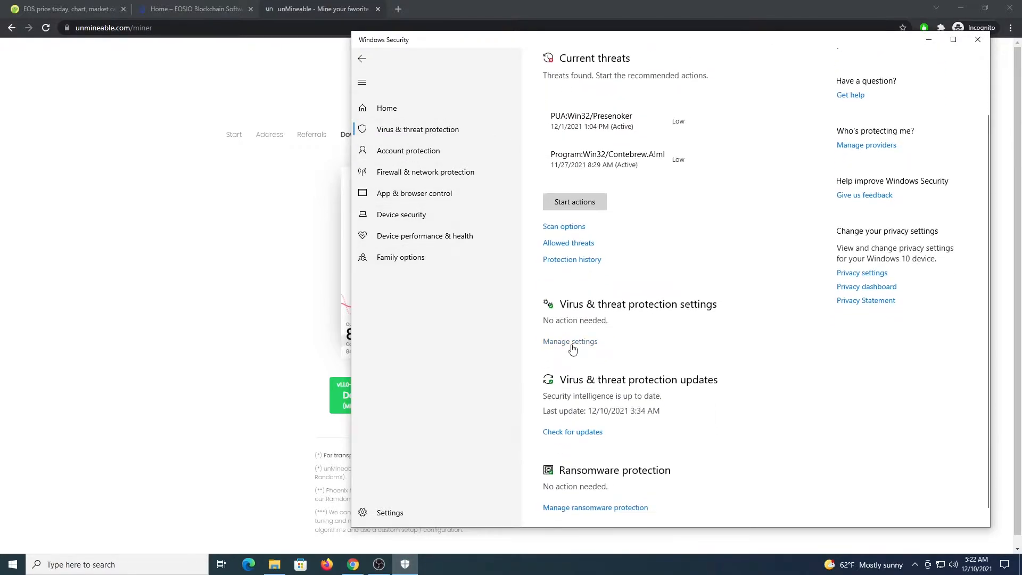
click(571, 342)
scroll(592, 406, down, 5)
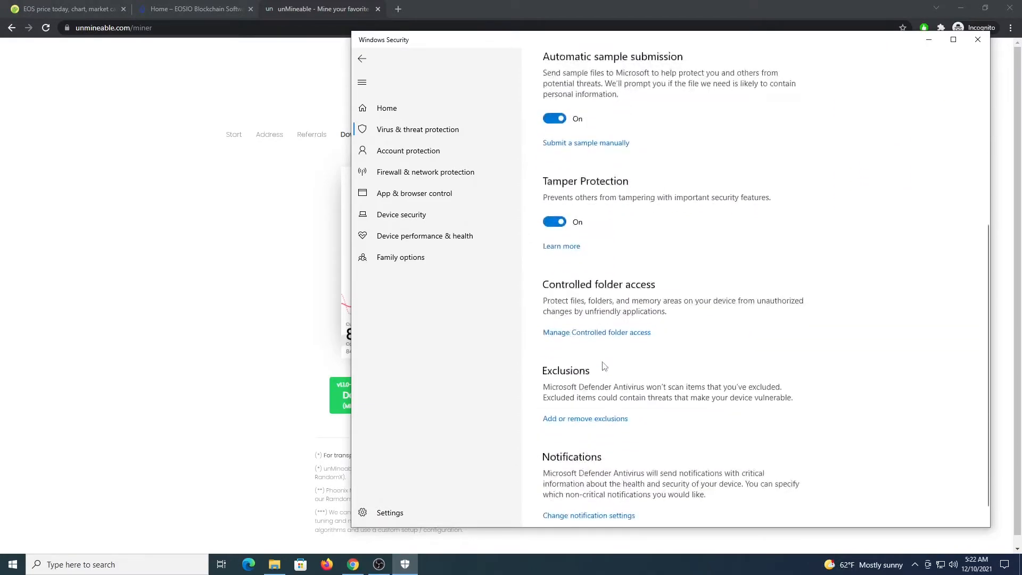
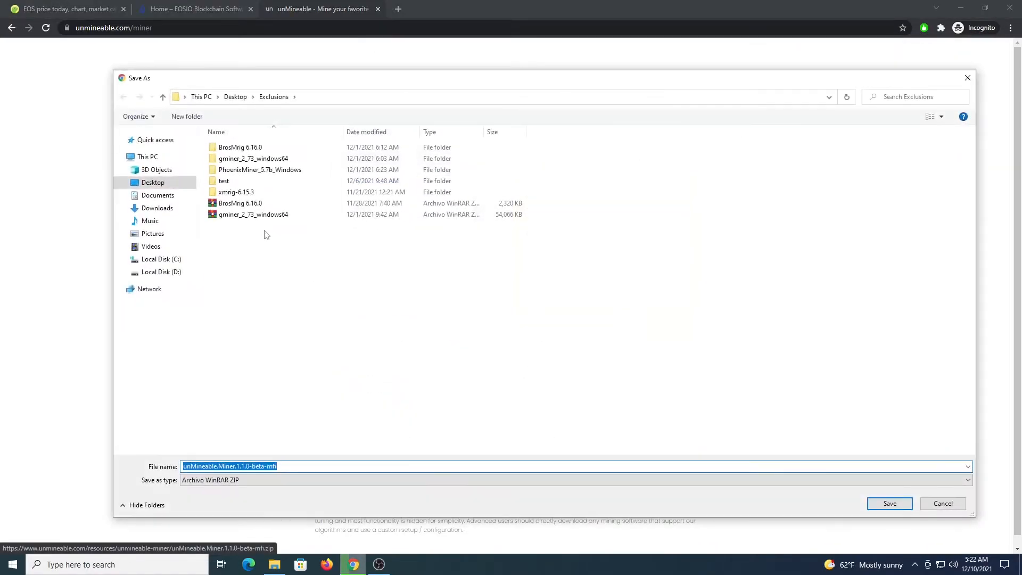
Save the unMineable.Miner.1.1.0-beta-mfi zip in the Exclusions folder and keep the download the browser flags as dangerous
click(900, 504)
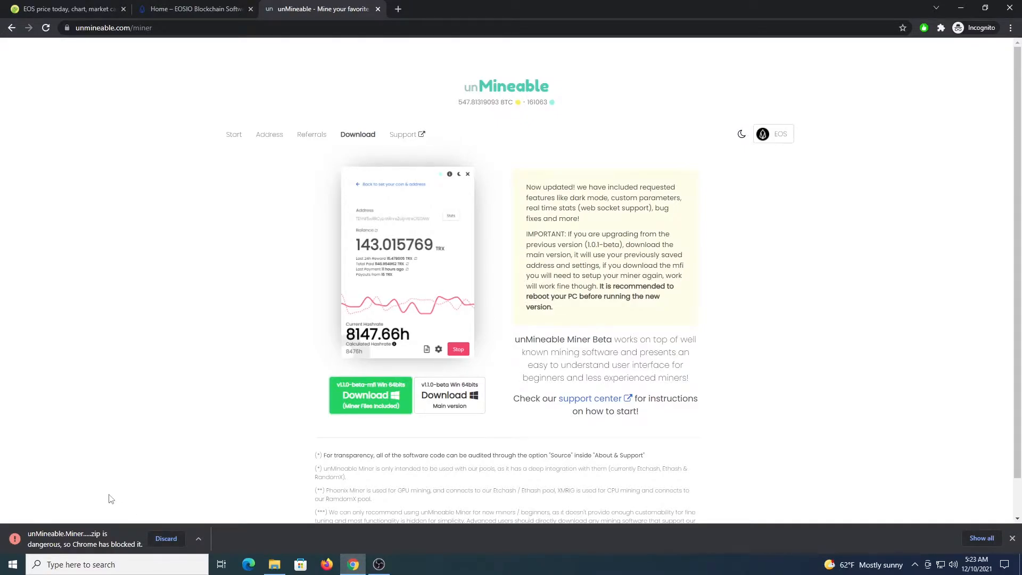
key(ctrl+j)
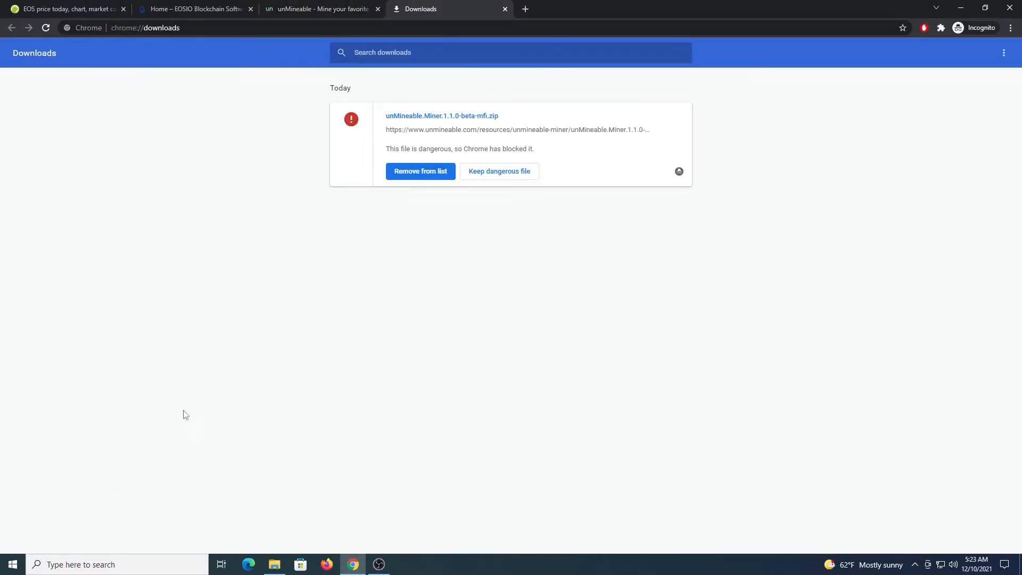
click(496, 173)
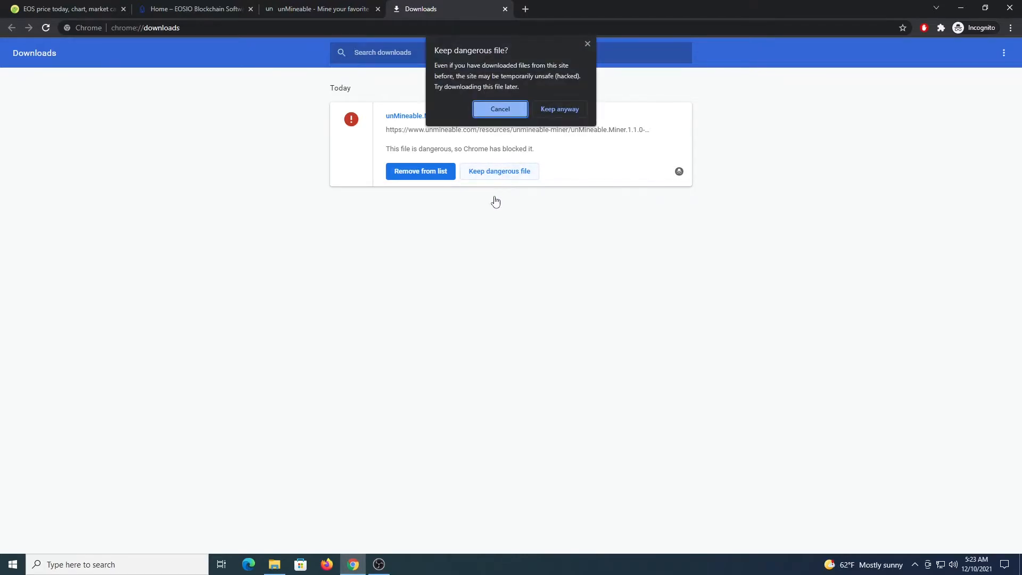
click(560, 110)
Show the downloaded unMineable miner zip in its folder and extract it right there
click(412, 156)
click(701, 230)
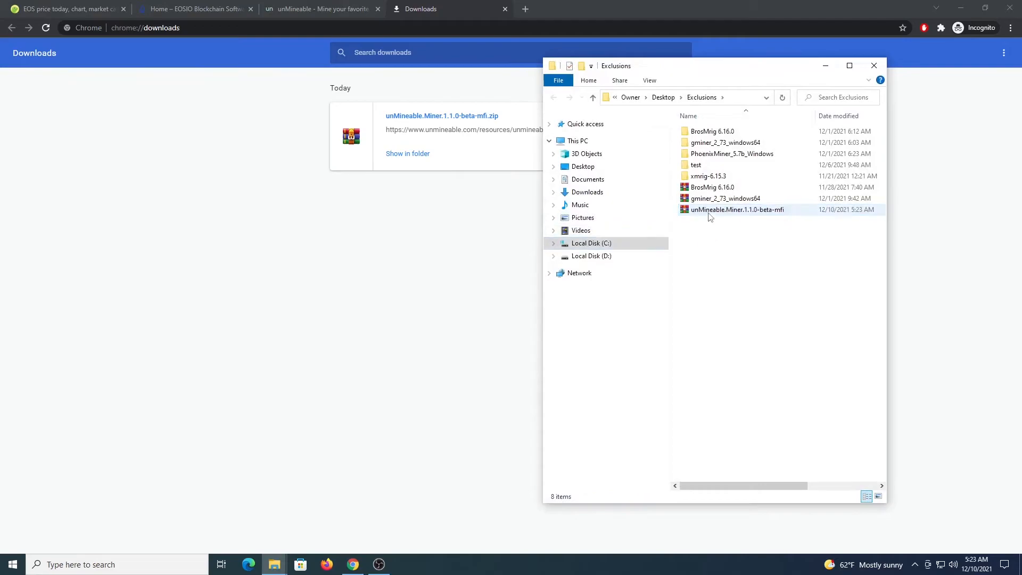
click(710, 214)
right_click(709, 214)
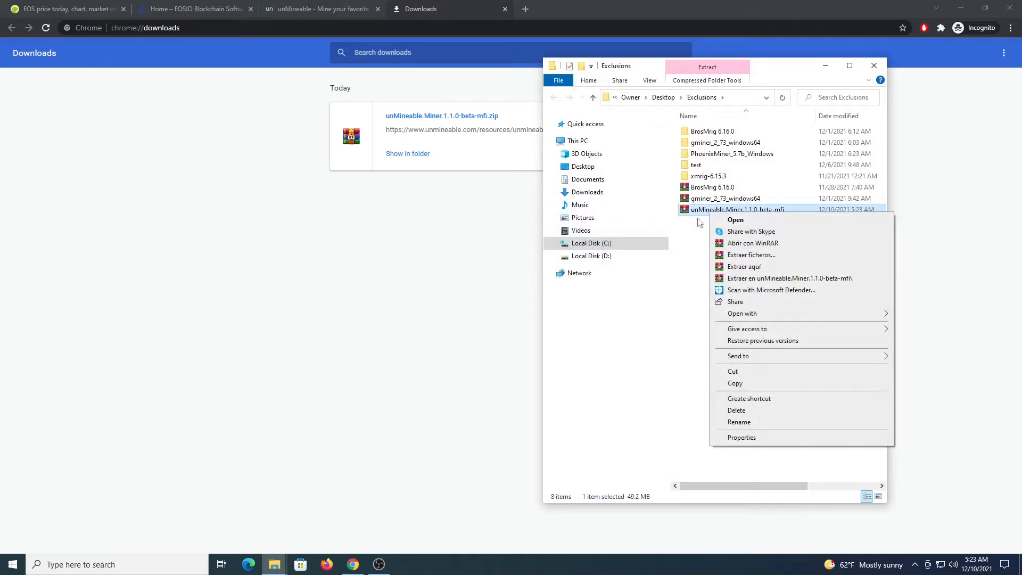
click(742, 267)
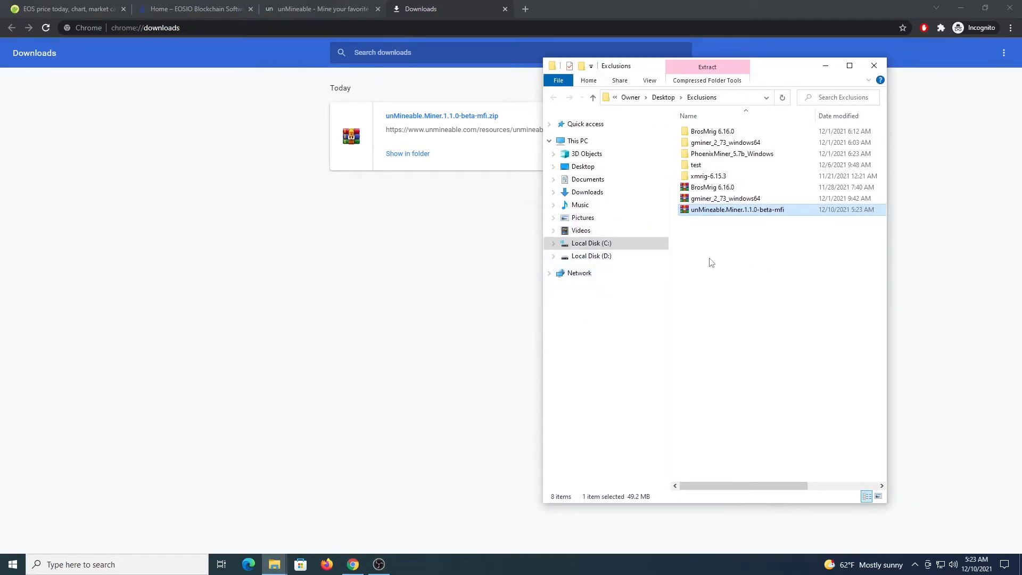
Run the extracted unMineable Miner 1.1.0-beta-mfi application as administrator
click(712, 211)
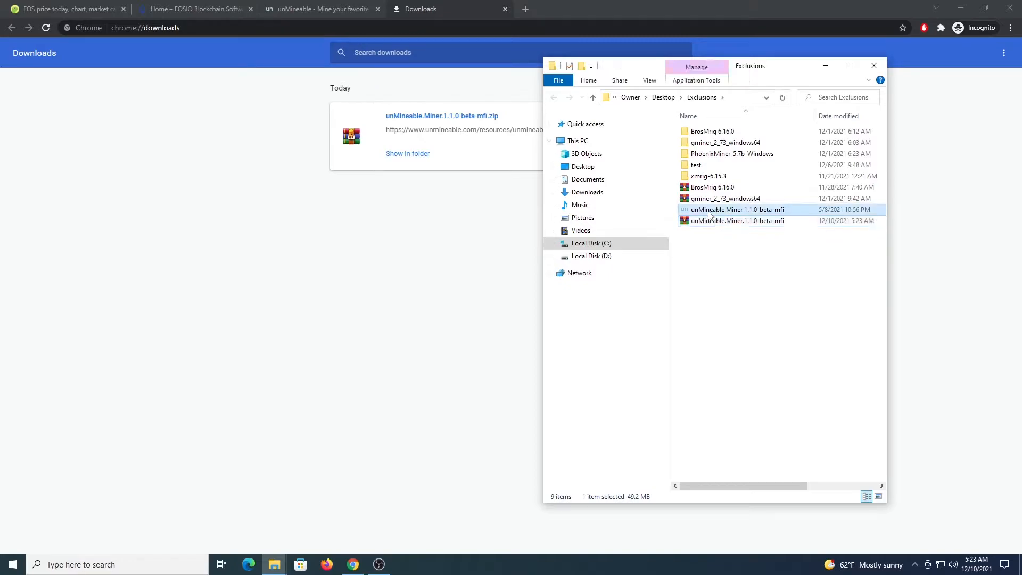
right_click(741, 213)
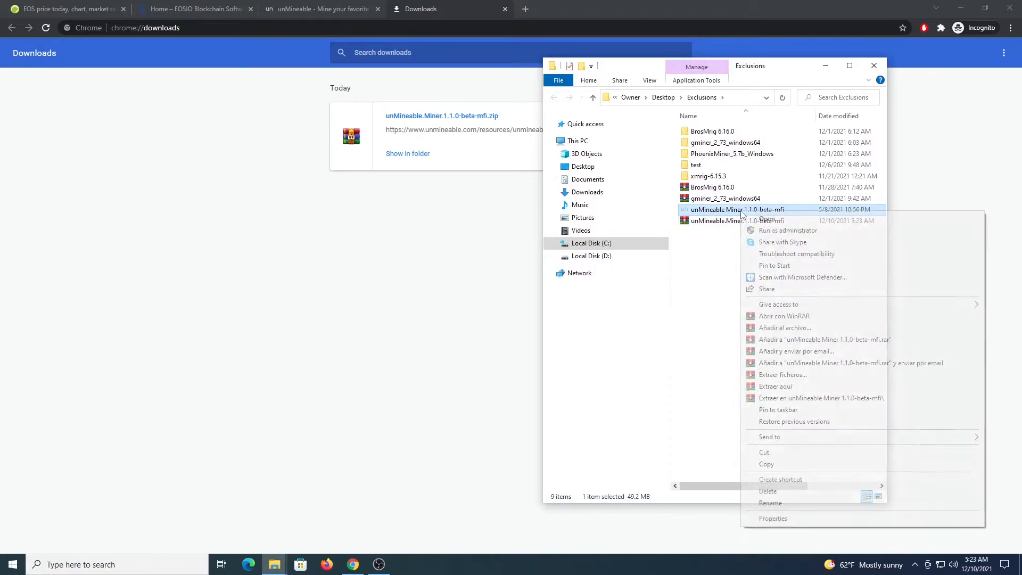
click(773, 231)
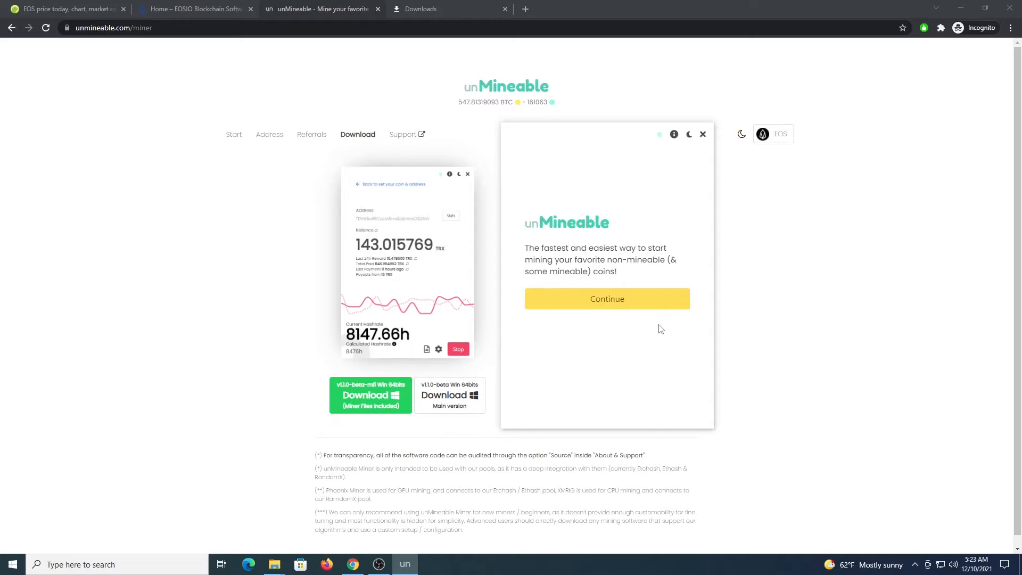
Choose CPU as the mining hardware, keep EOS as the coin with the wallet address, and enable the referral code entry
click(655, 298)
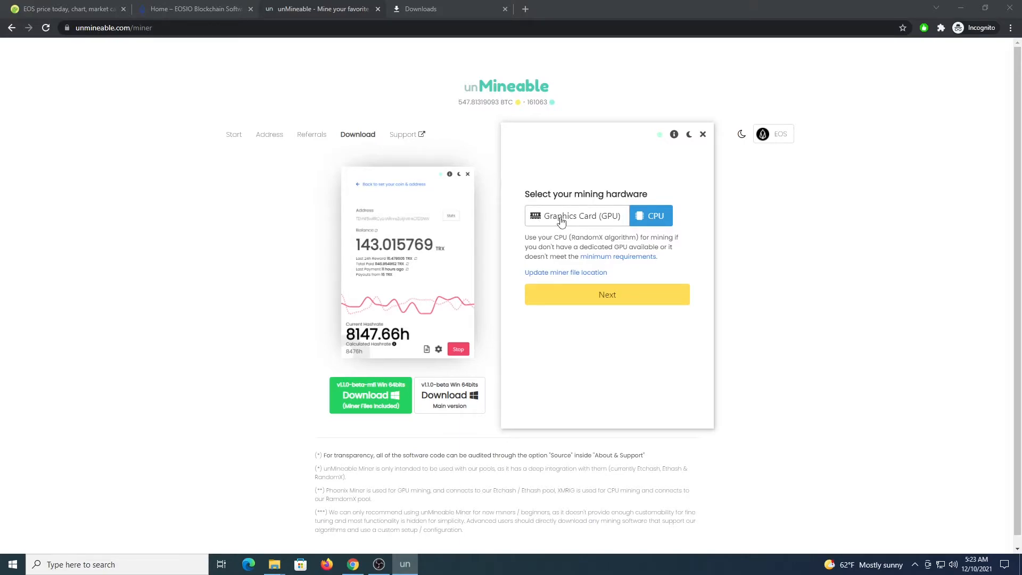
click(612, 301)
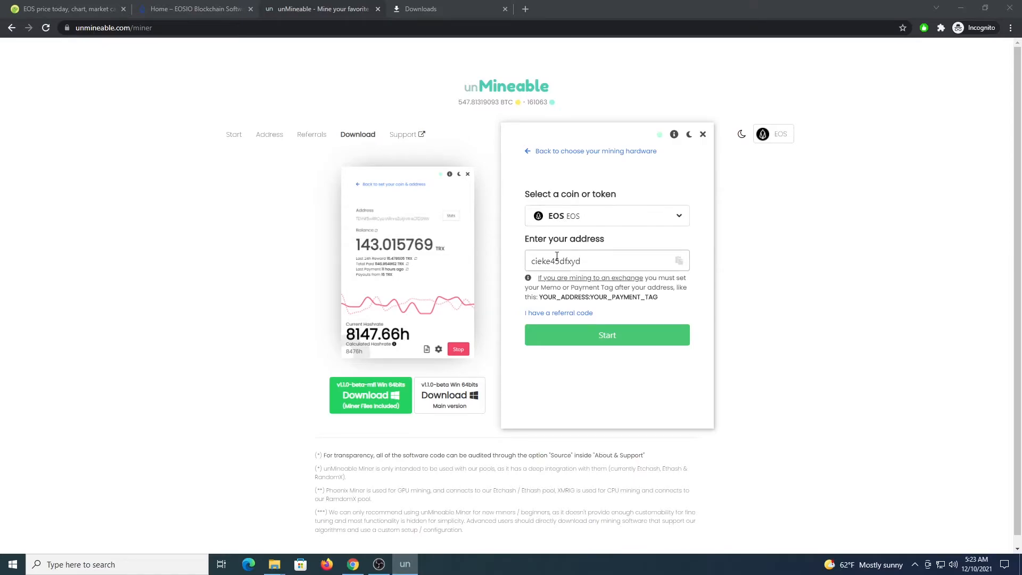
click(553, 314)
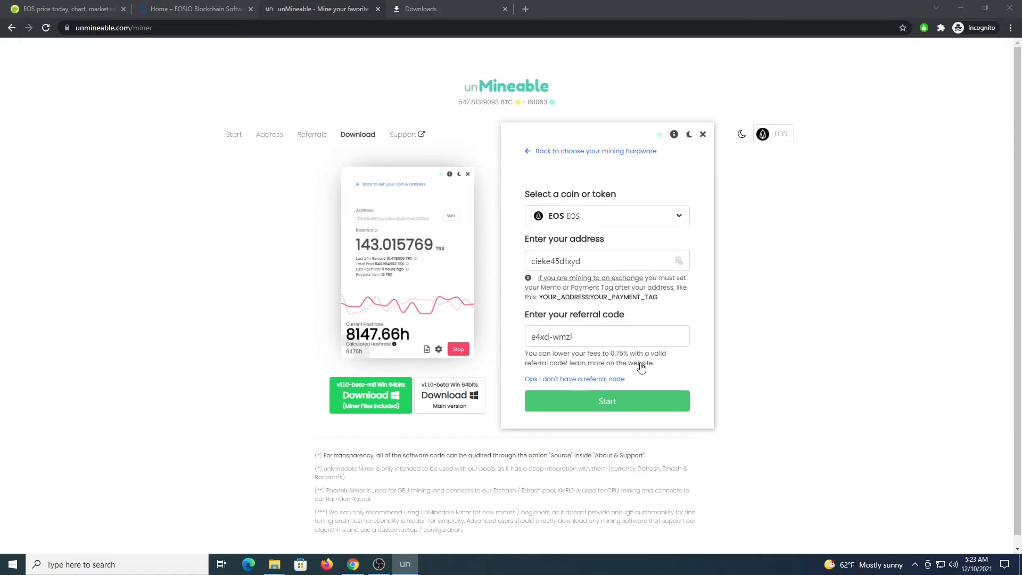
Start the miner with the referral code applied and review the advanced settings for intensity, worker name and referral code
click(612, 405)
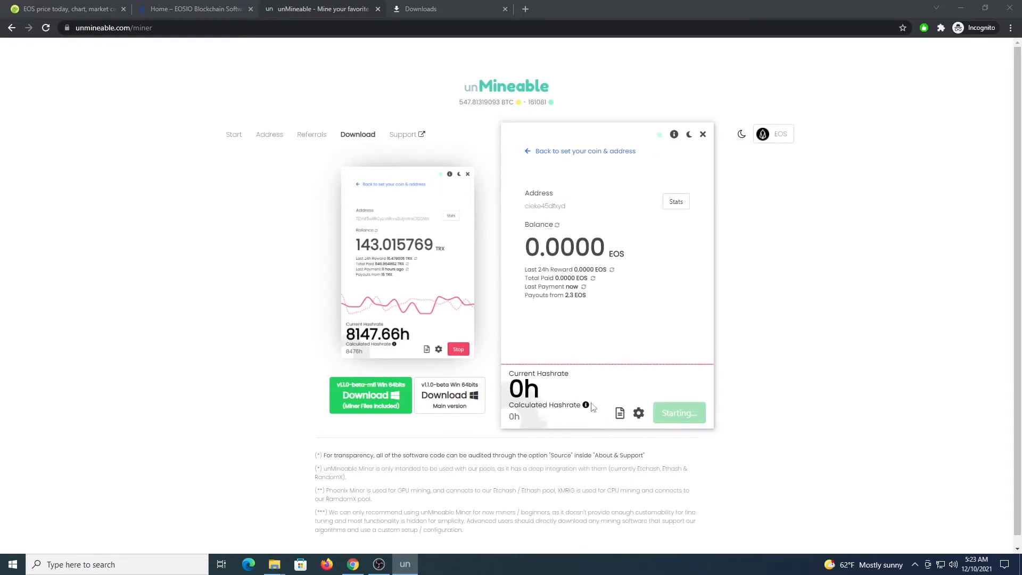
click(639, 413)
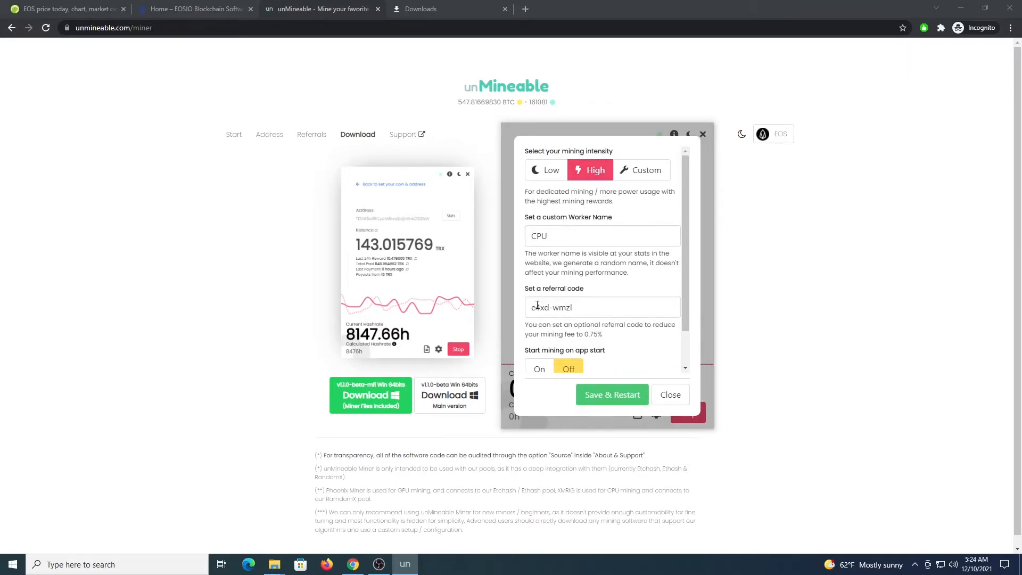
click(670, 394)
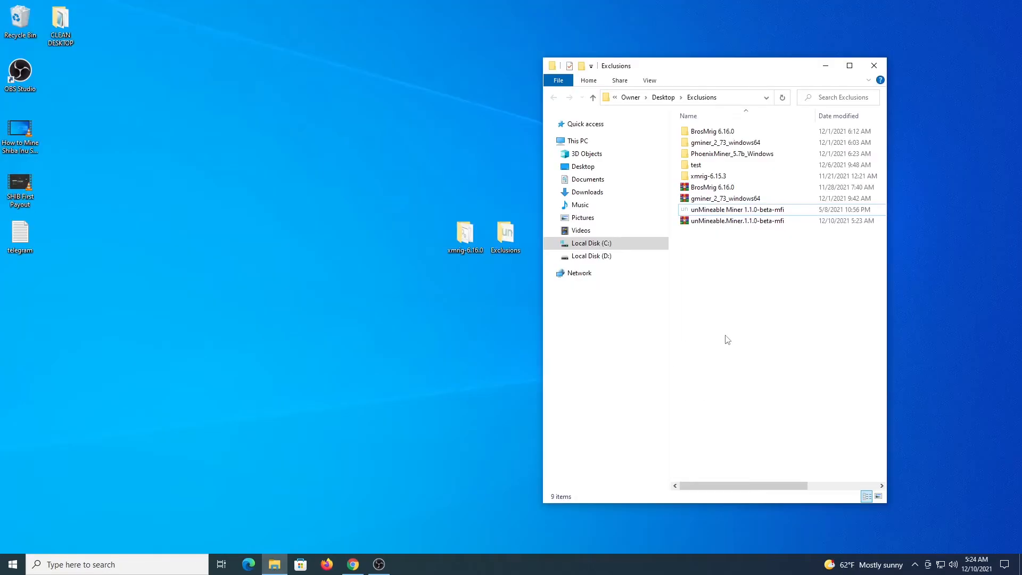
Run the Start_Mining batch file from the BrosMrig 6.16.0 folder as administrator
double_click(706, 132)
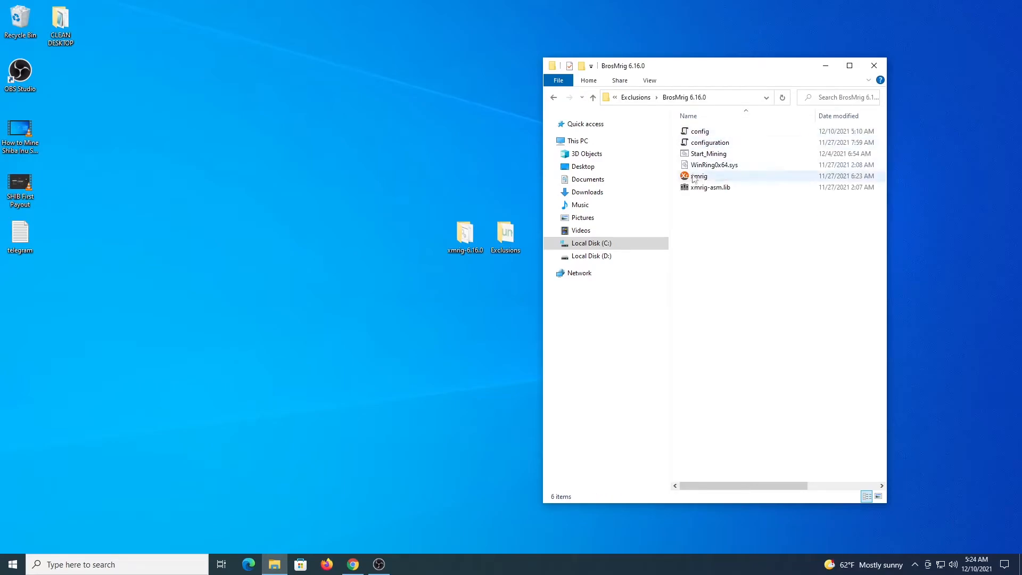
click(709, 155)
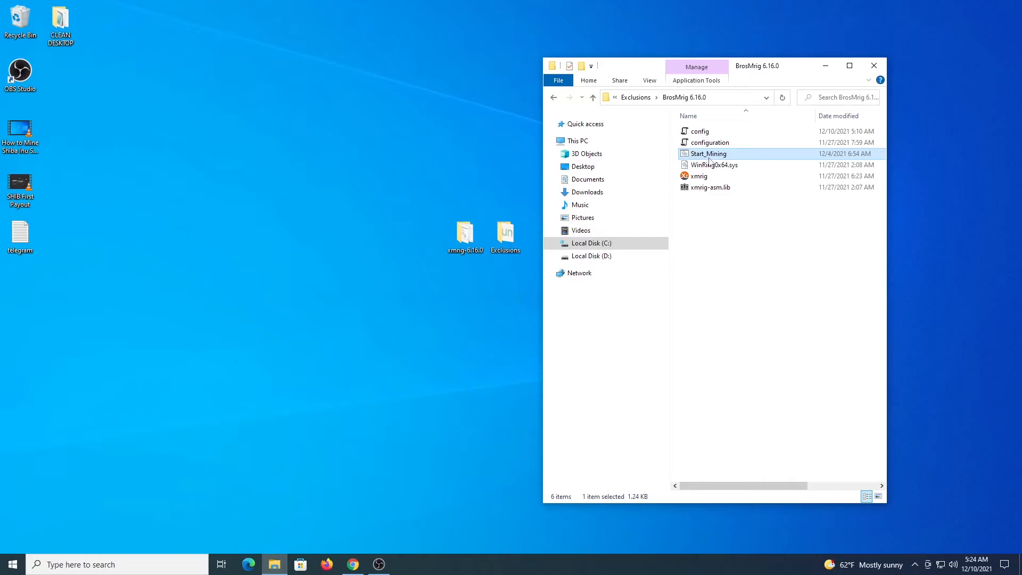
right_click(708, 159)
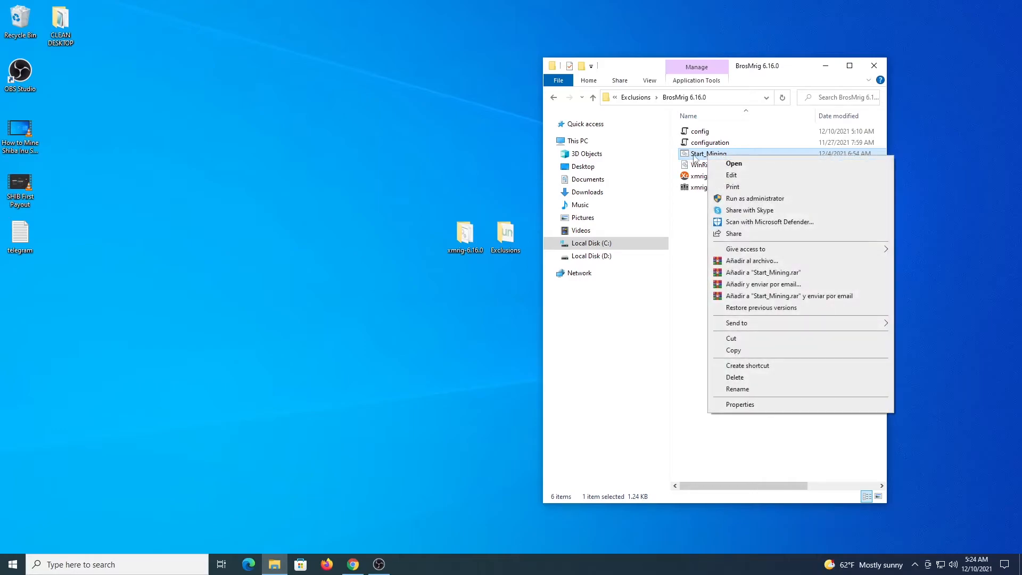
click(735, 199)
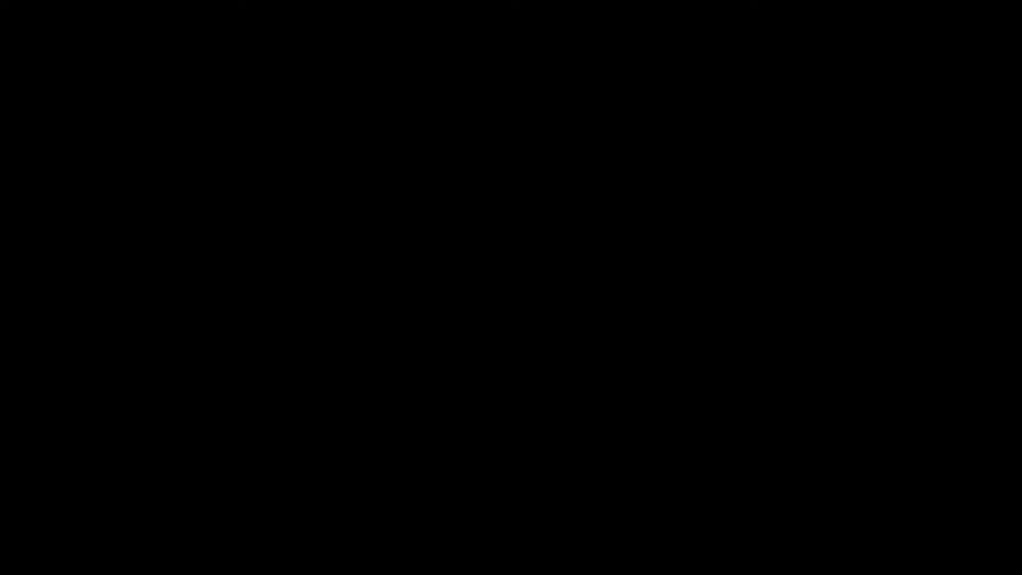
Set up CPU mining with coin EOS, the wallet address, location eu and worker name rig, and start XMRig
text(EOS)
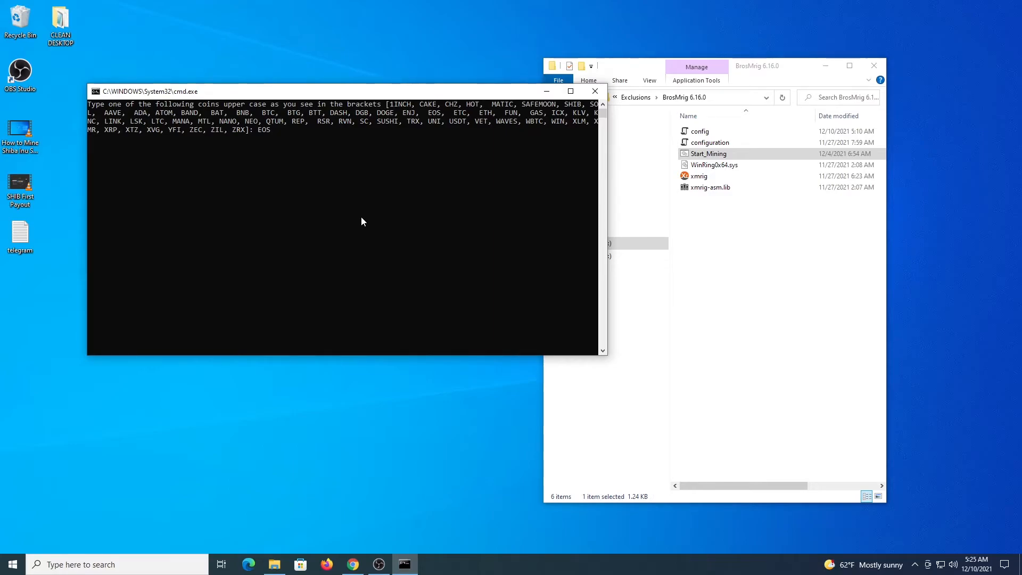
key(Return)
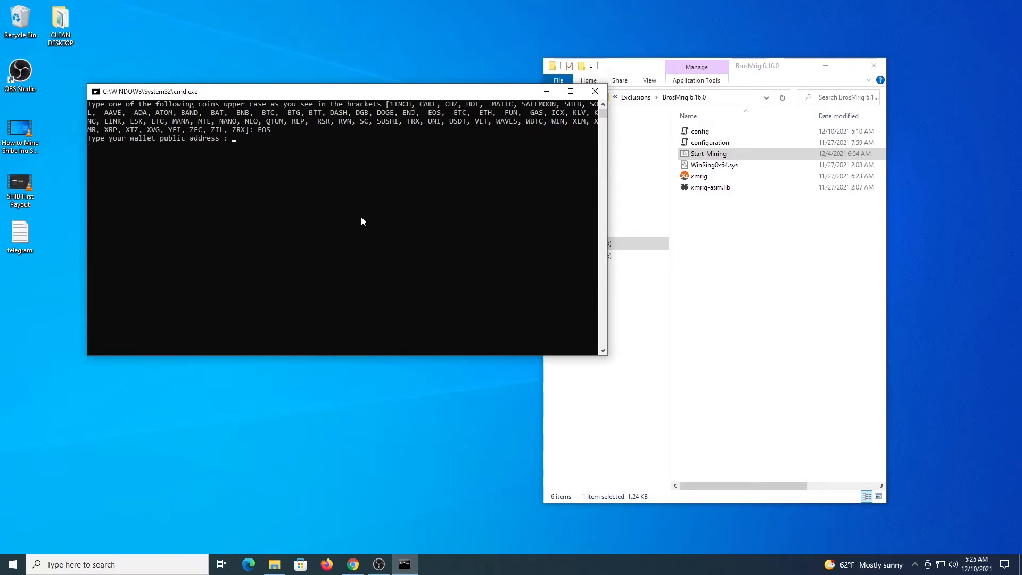
text(cieke45dfxyd)
key(Return)
text(eu)
key(Return)
text(rig)
key(Return)
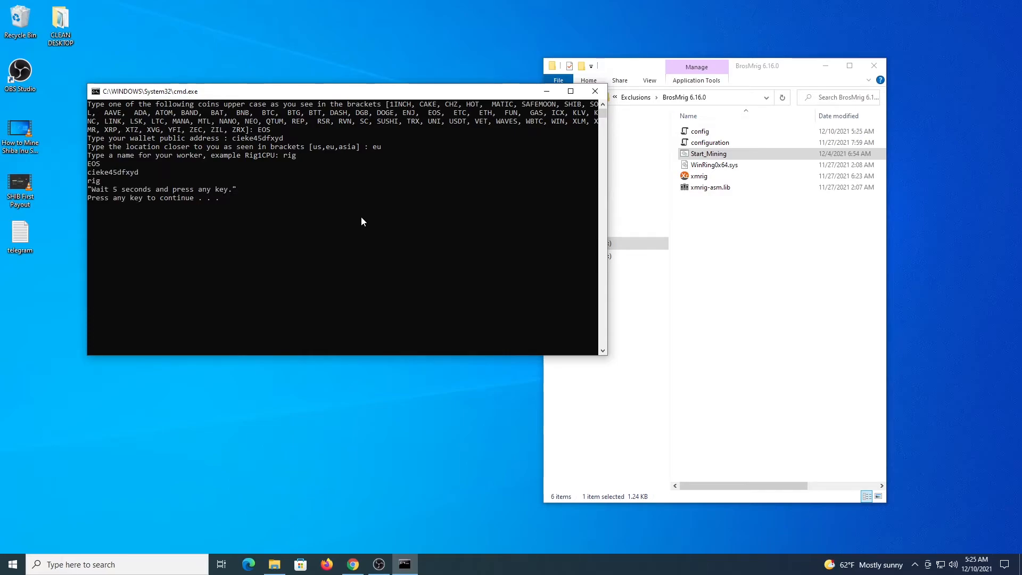
key(Return)
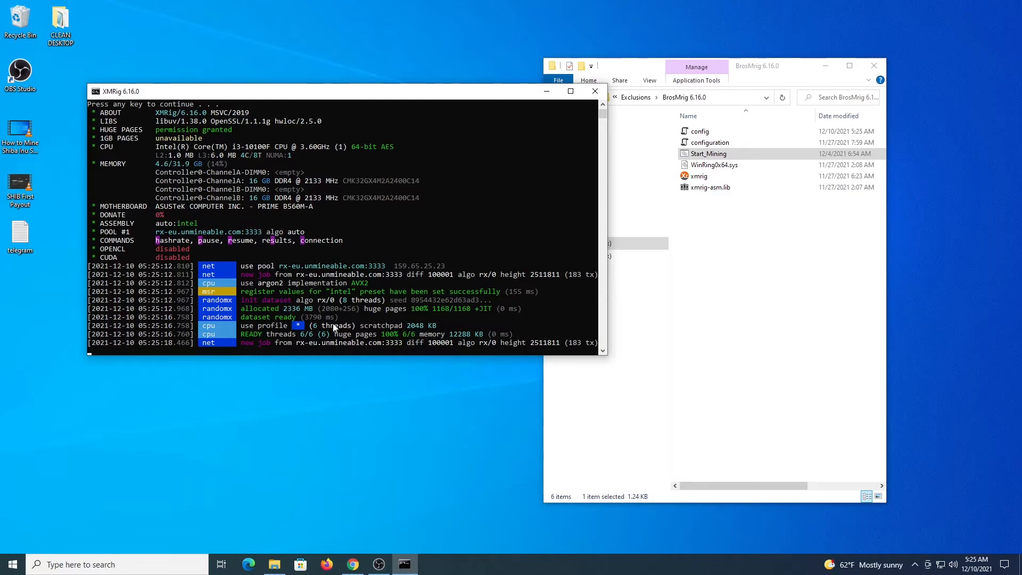
Run the Start_Mining batch file from the gminer_2_73_windows64 folder as administrator
click(621, 167)
click(556, 98)
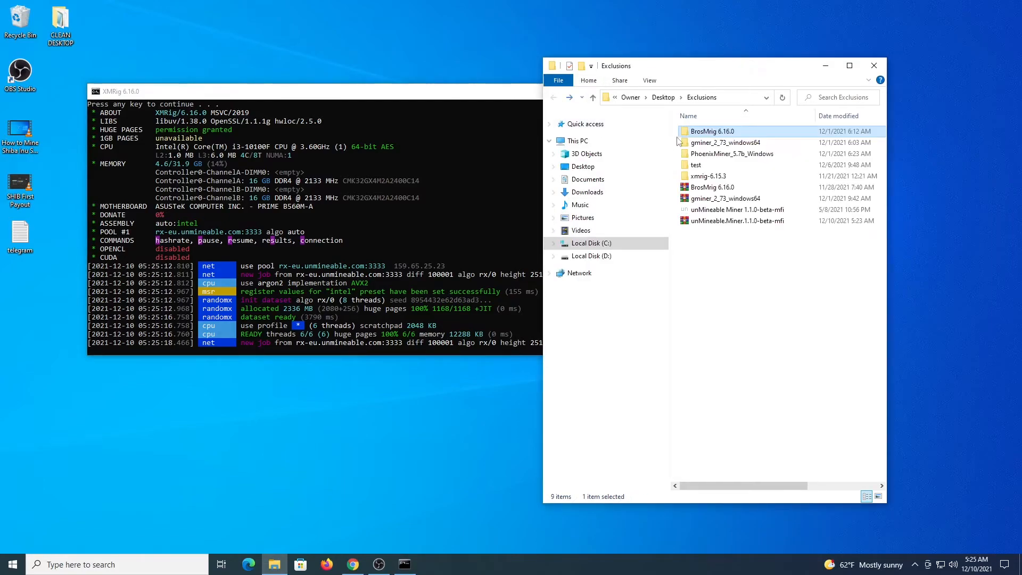
double_click(705, 143)
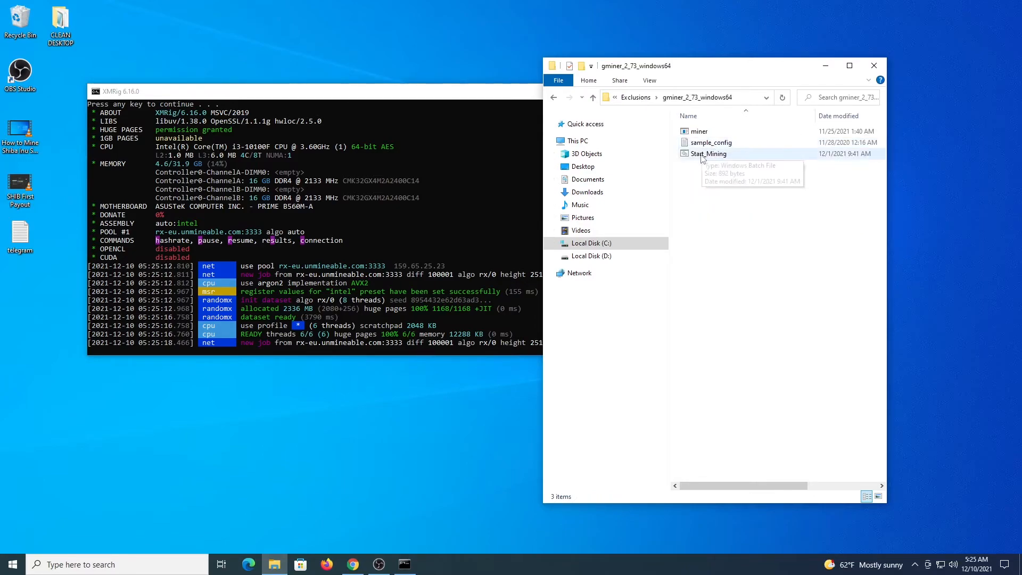
click(702, 156)
right_click(702, 158)
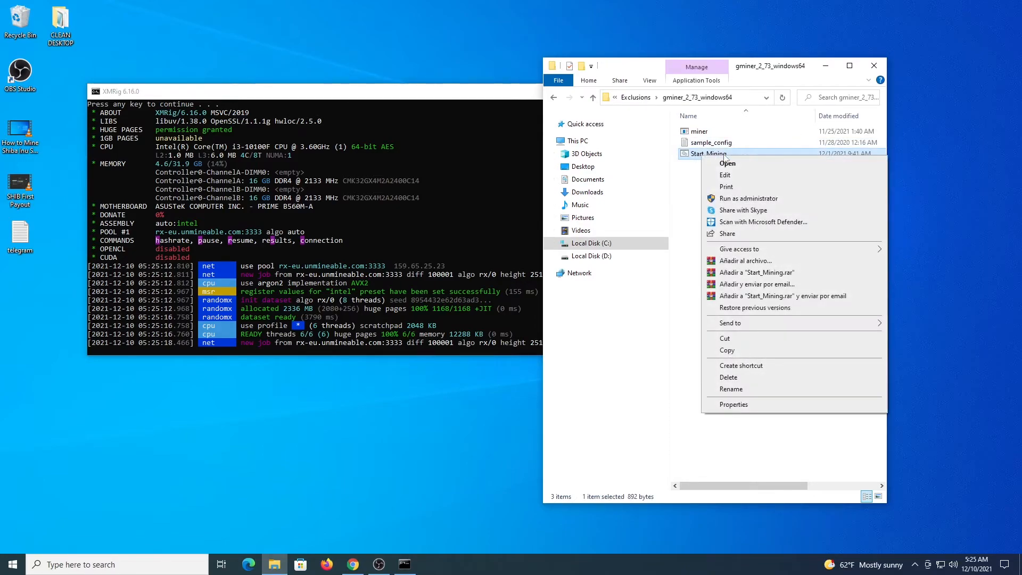
click(745, 197)
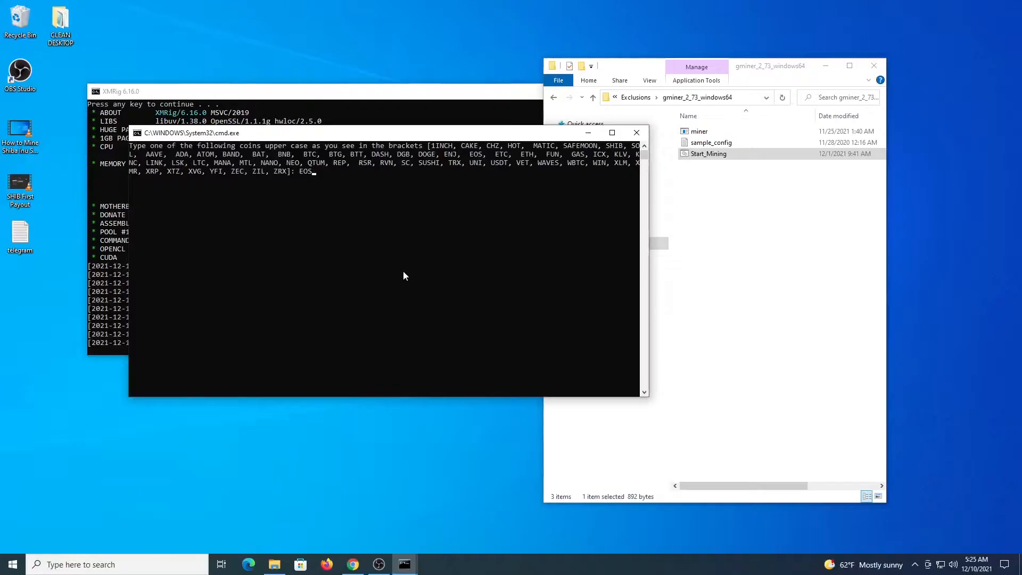
Start GMiner with coin EOS, the wallet address, location eu, algorithm etchash and worker name workergpu
key(Return)
text(cieke45dfxyd)
key(Return)
text(eu)
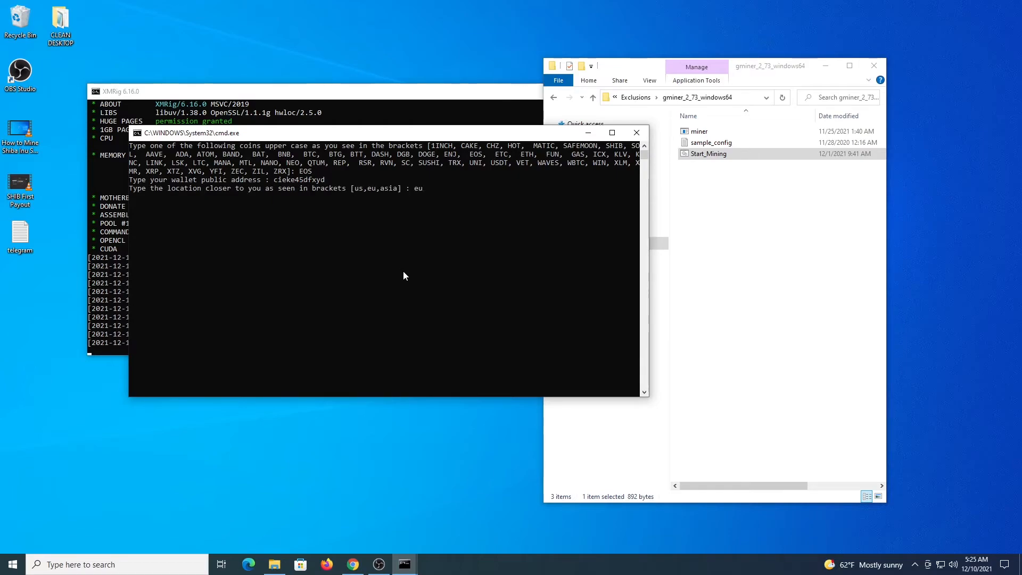
key(Return)
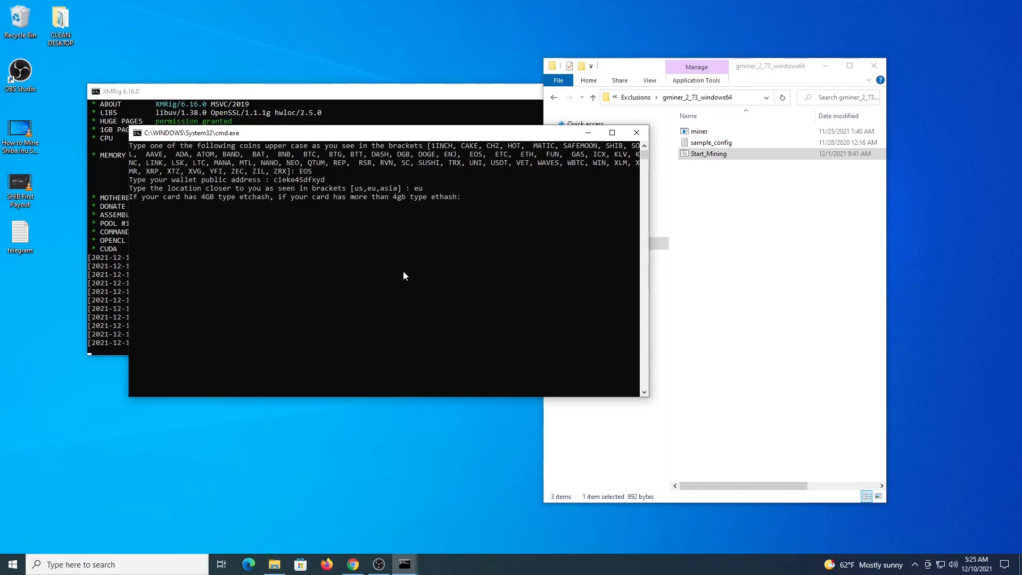
text(etcj)
key(BackSpace)
text(hash)
key(Return)
text(workergpu)
key(Return)
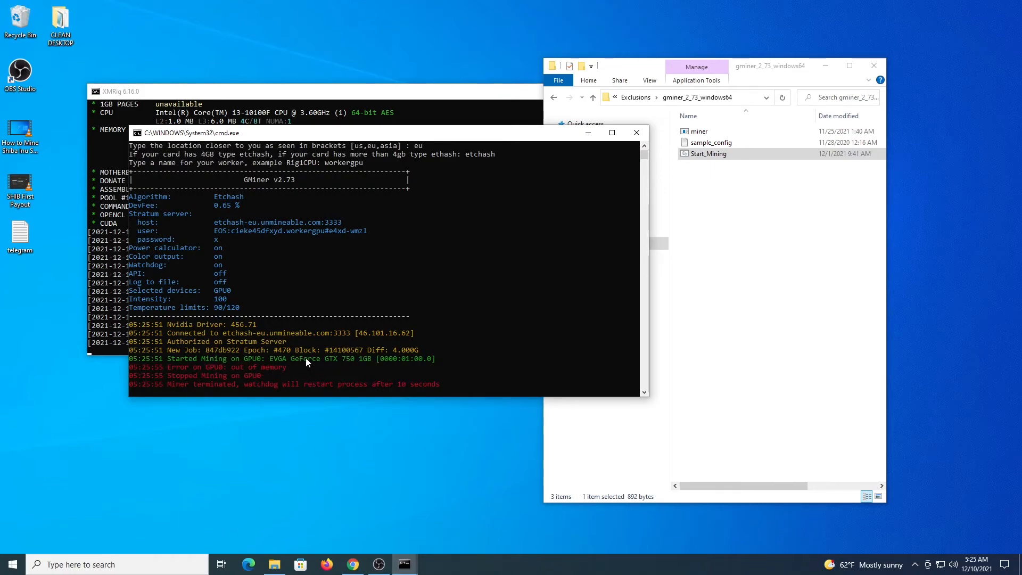
Stop GMiner and confirm terminating its batch job
key(ctrl+c)
text(y)
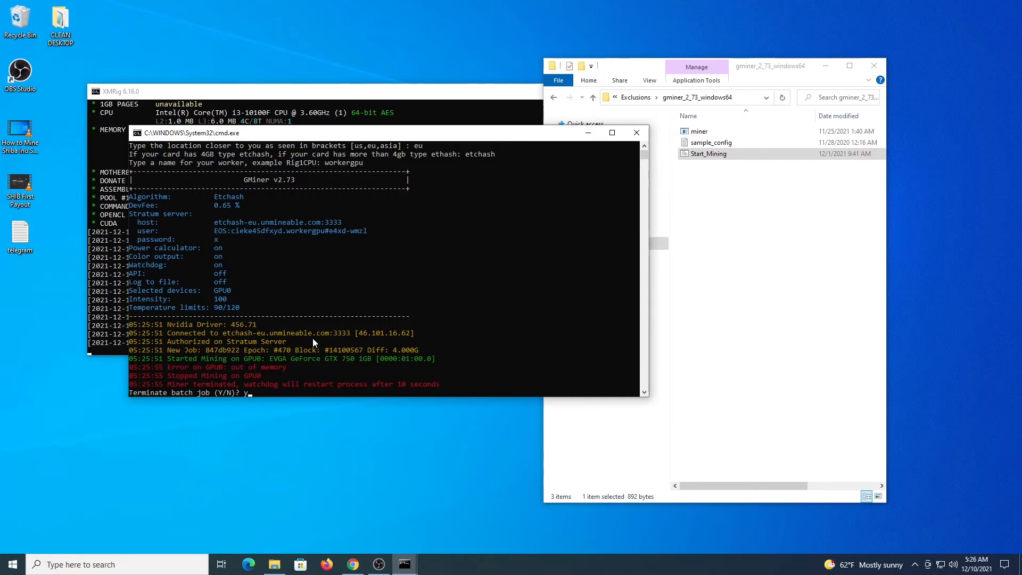
key(Return)
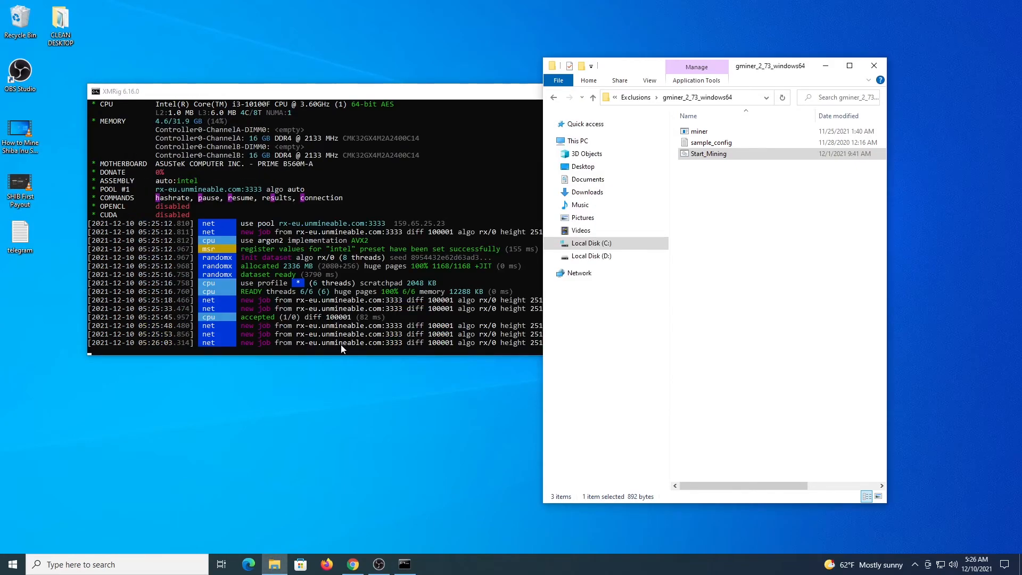
Bring the XMRig console forward, display its current hashrate, and stop the miner
drag(367, 99, 424, 140)
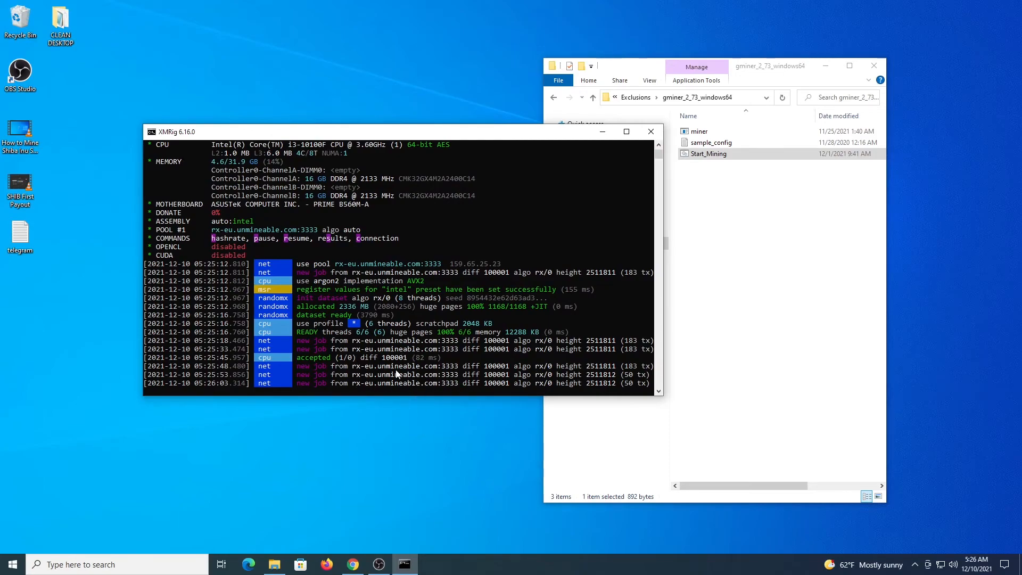
key(h)
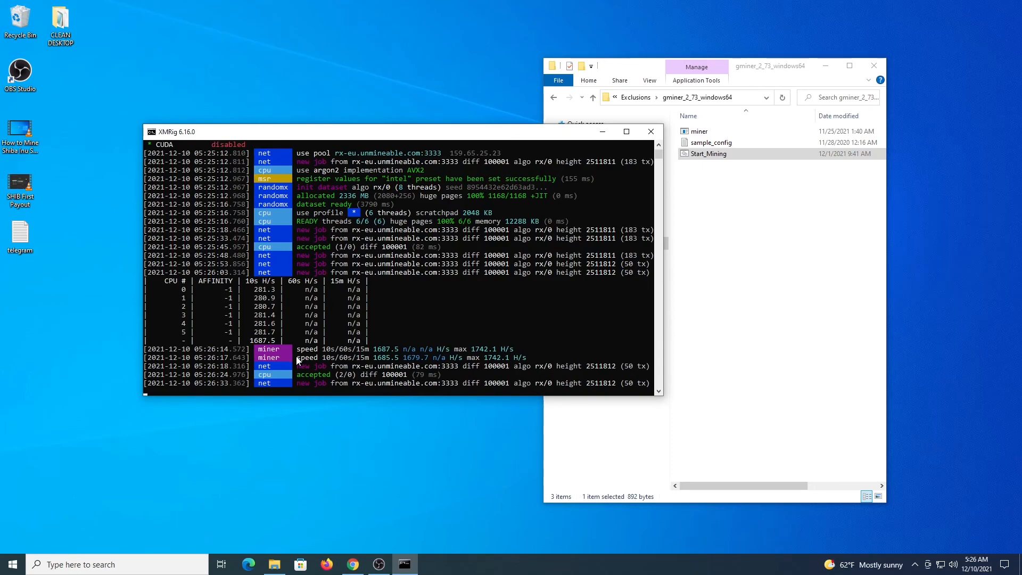
key(ctrl+c)
key(Return)
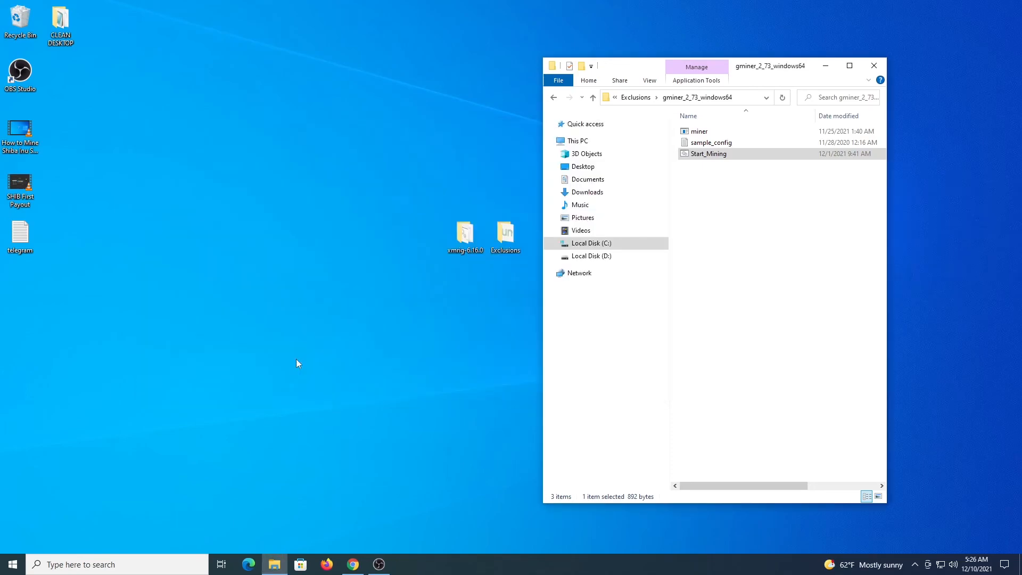